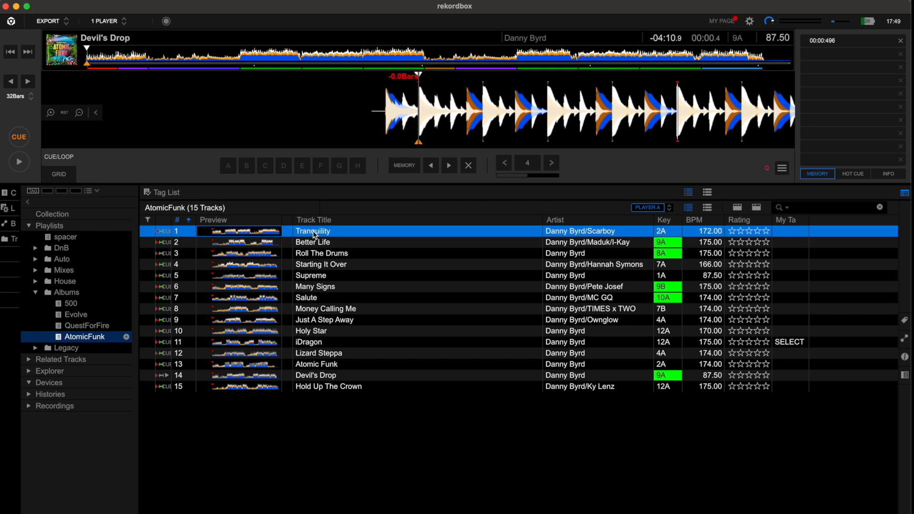
- Browse the first tracks of the AtomicFunk playlist and load Tranquility into the player
{"action": "key", "text": "Down"}
{"action": "key", "text": "Down"}
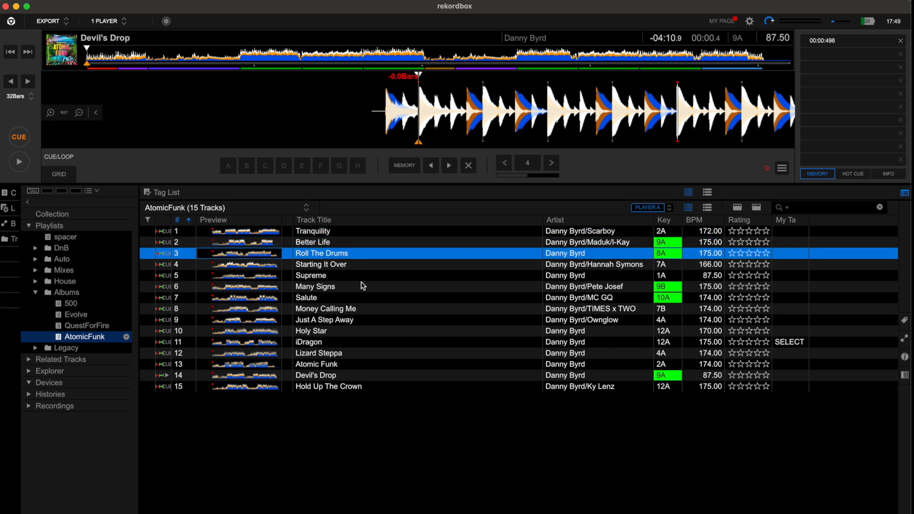
{"action": "key", "text": "Down"}
{"action": "key", "text": "Down"}
{"action": "key", "text": "Up"}
{"action": "key", "text": "Up"}
{"action": "key", "text": "Up"}
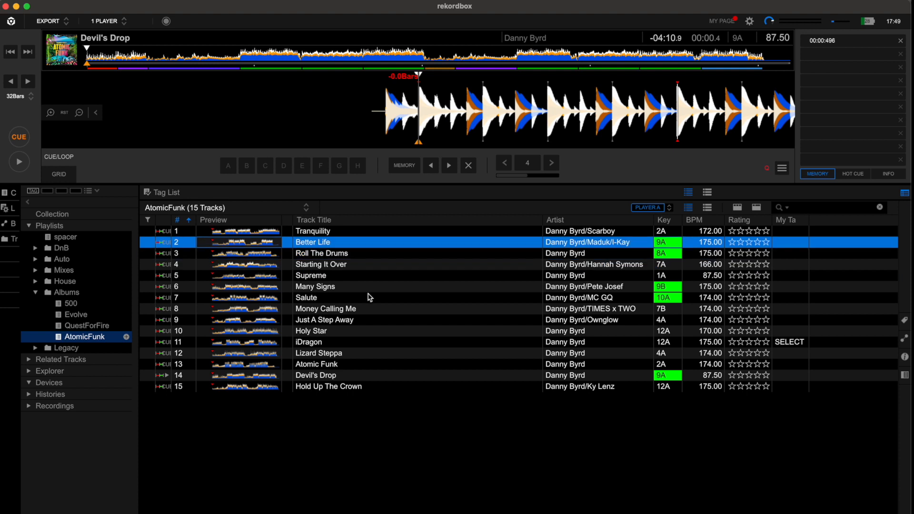
{"action": "left_click", "coordinate": [316, 232]}
{"action": "left_click_drag", "start_coordinate": [315, 232], "coordinate": [456, 133]}
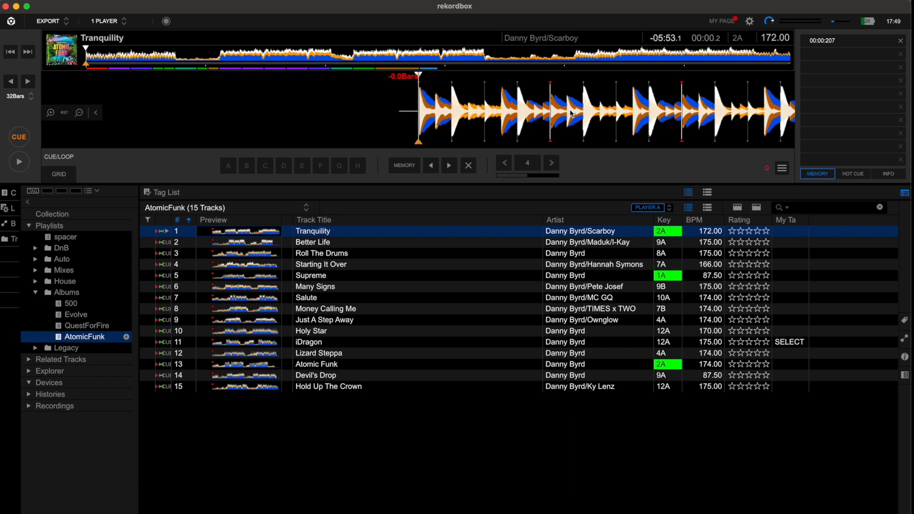
- Load Supreme from the playlist and double its beat grid tempo to 175.00 BPM
{"action": "left_click", "coordinate": [703, 278]}
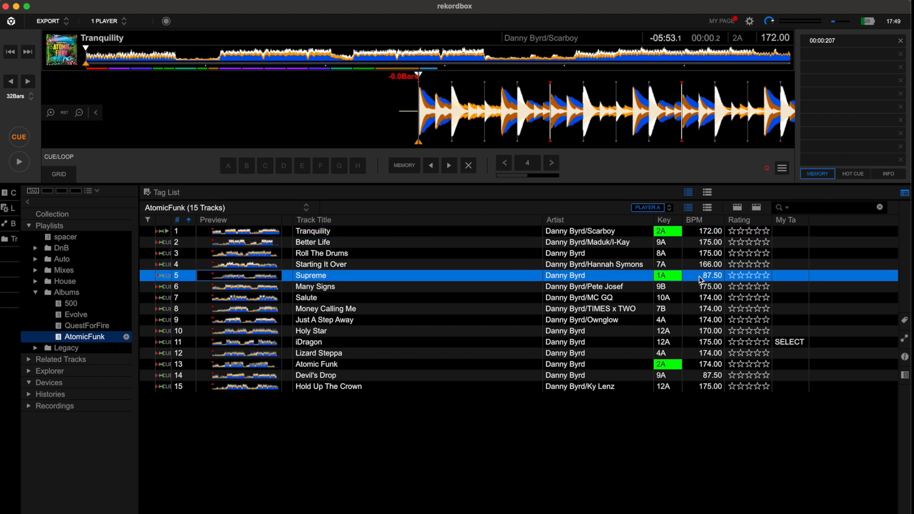
{"action": "left_click_drag", "start_coordinate": [544, 284], "coordinate": [551, 102]}
{"action": "left_click", "coordinate": [73, 175]}
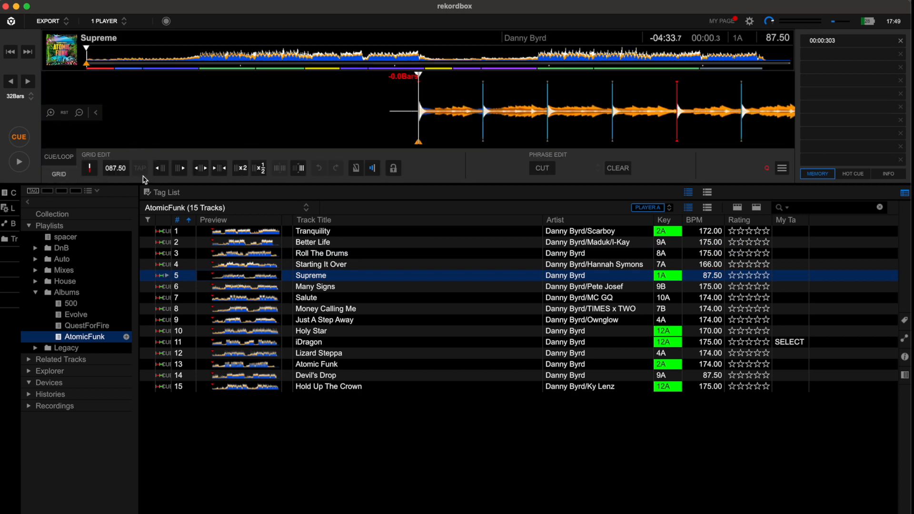
{"action": "left_click", "coordinate": [240, 170]}
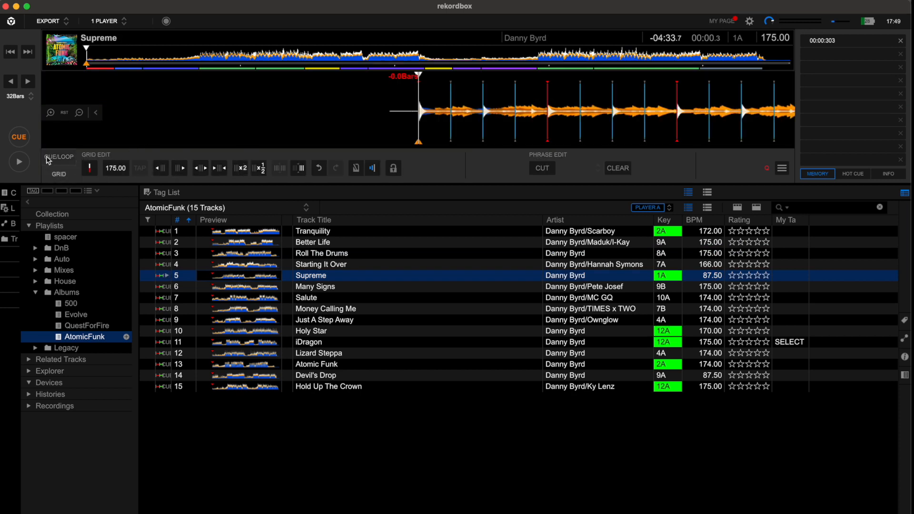
- Load Devil's Drop and double its beat grid tempo to 175.00 BPM, leaving grid editing when done
{"action": "left_click_drag", "start_coordinate": [678, 373], "coordinate": [593, 116]}
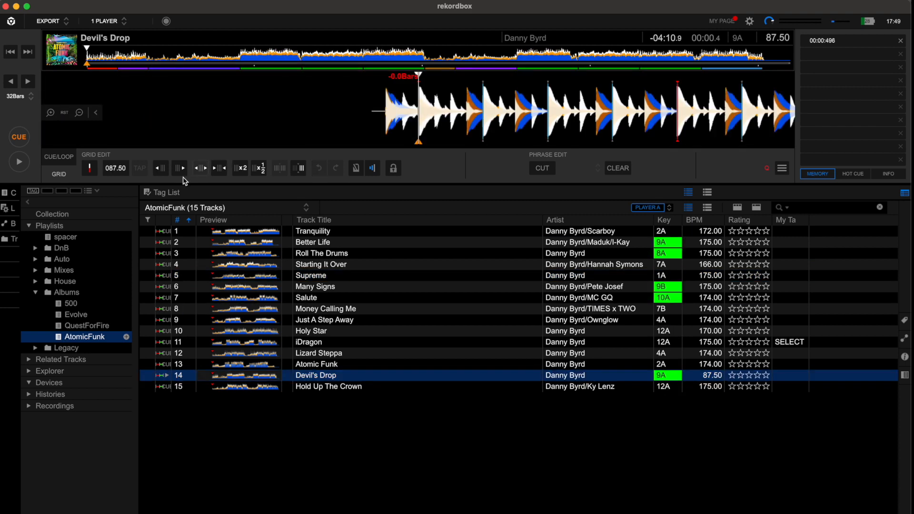
{"action": "left_click", "coordinate": [242, 172]}
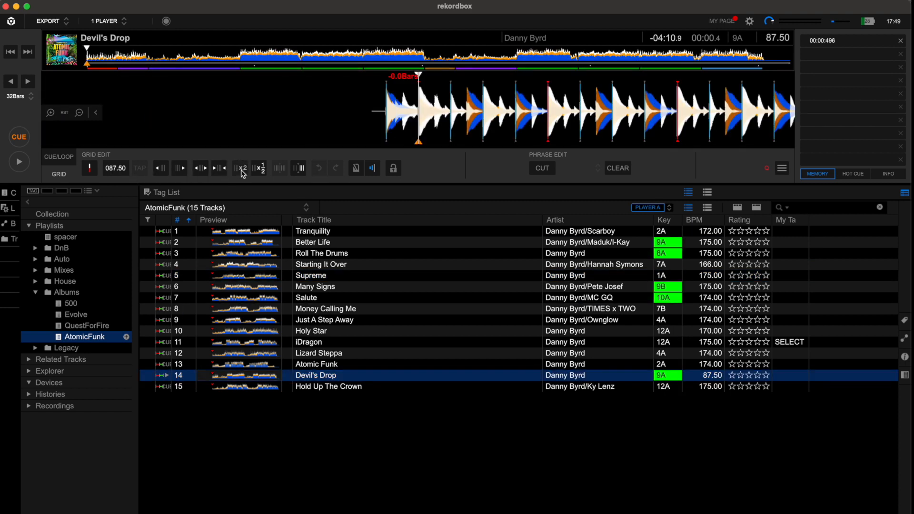
{"action": "left_click", "coordinate": [59, 157]}
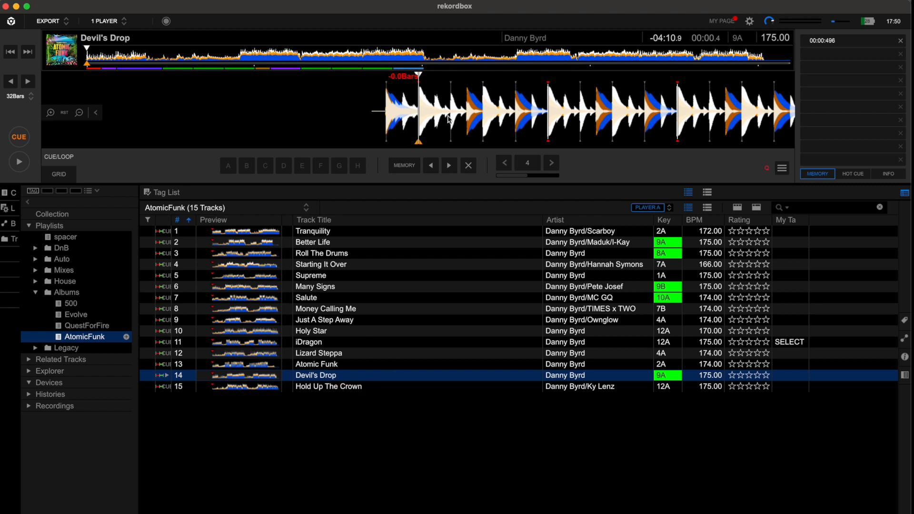
- Play the opening beats of Devil's Drop from just before the memory cue to check the grid
{"action": "left_click_drag", "start_coordinate": [414, 120], "coordinate": [428, 120]}
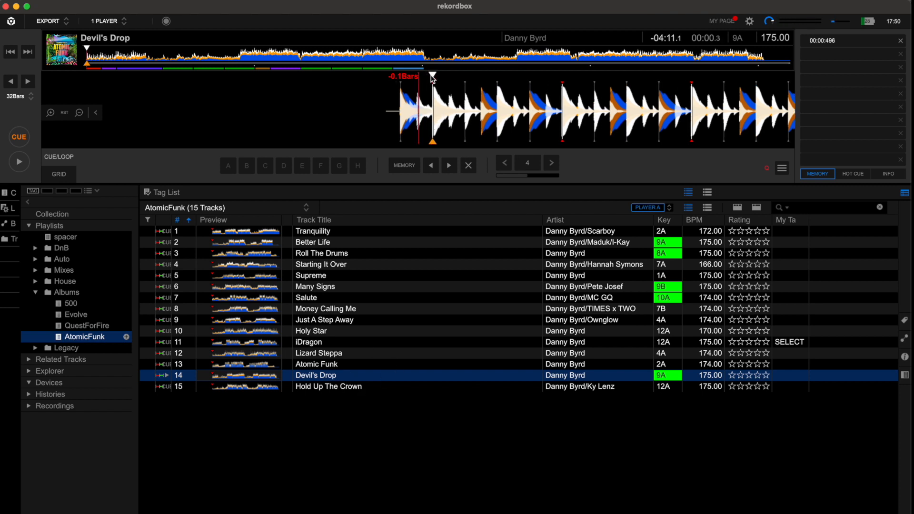
{"action": "left_click_drag", "start_coordinate": [438, 104], "coordinate": [454, 104]}
{"action": "key", "text": "space"}
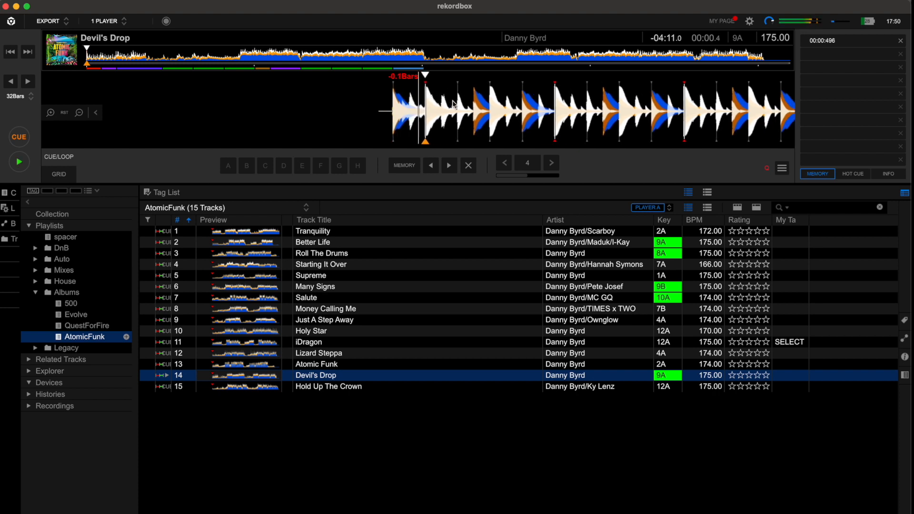
{"action": "key", "text": "space"}
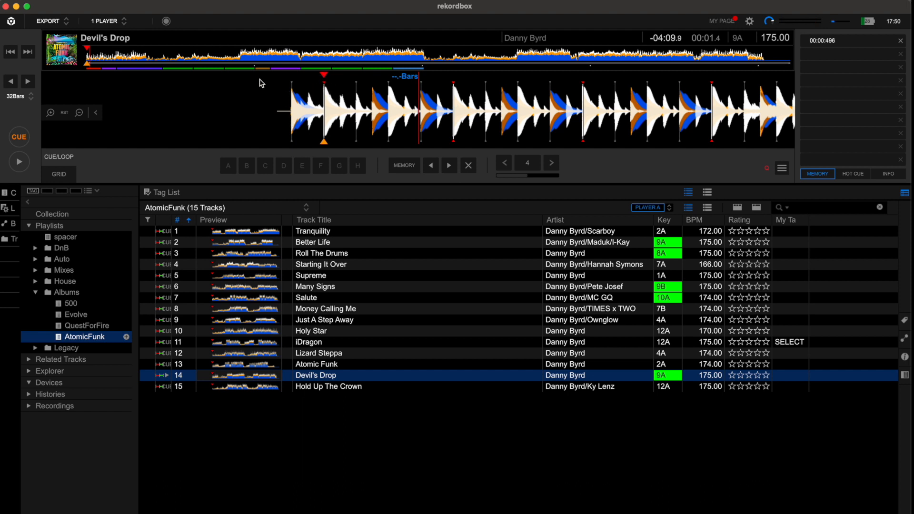
{"action": "left_click", "coordinate": [386, 388]}
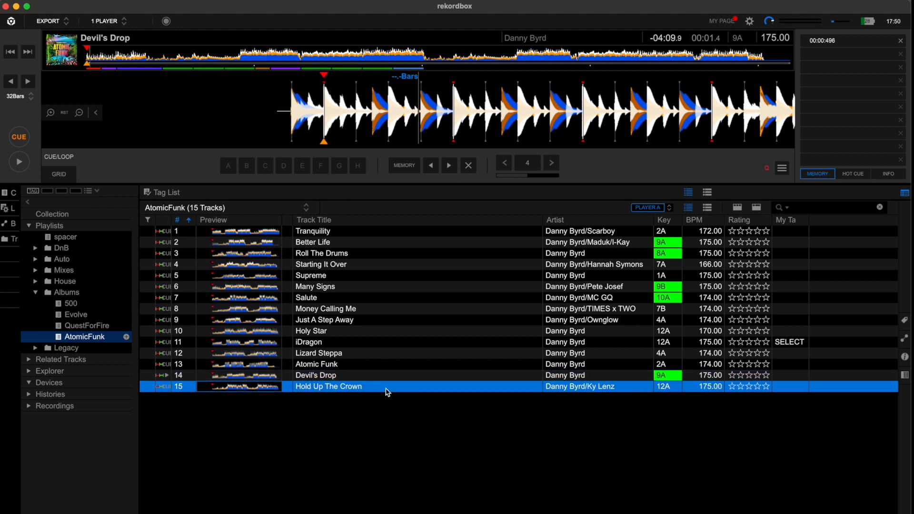
{"action": "left_click", "coordinate": [363, 233]}
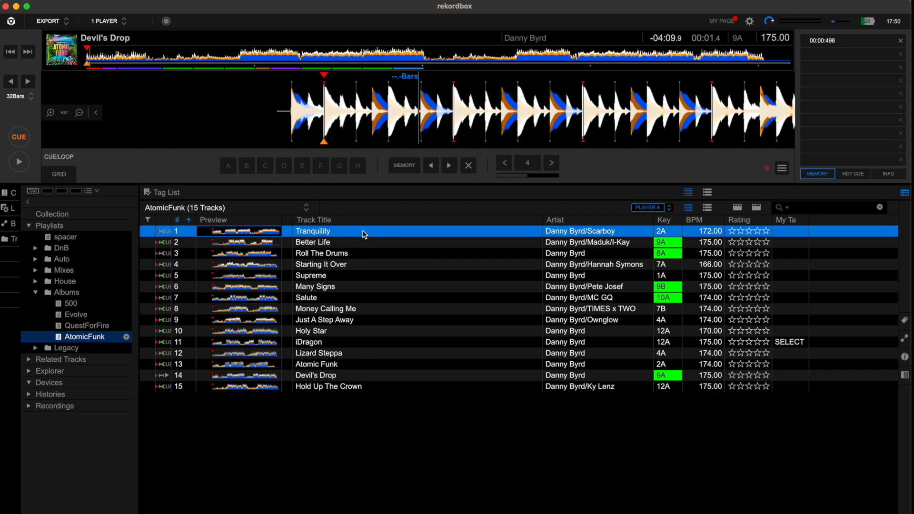
- Set Hot Cue D at the first chorus of Devil's Drop, at 00:55.0, and make that beat the grid's downbeat
{"action": "left_click", "coordinate": [237, 61]}
{"action": "key", "text": "space"}
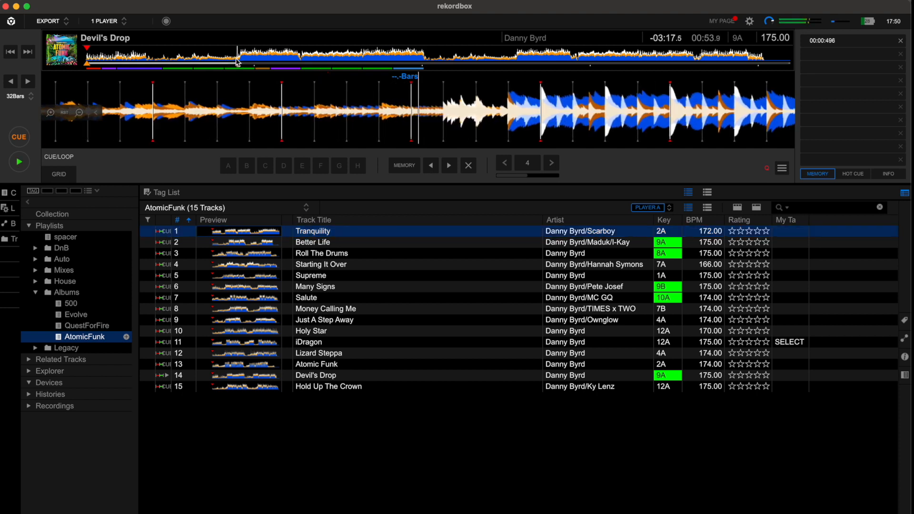
{"action": "key", "text": "space"}
{"action": "left_click", "coordinate": [520, 138]}
{"action": "left_click_drag", "start_coordinate": [520, 137], "coordinate": [517, 137]}
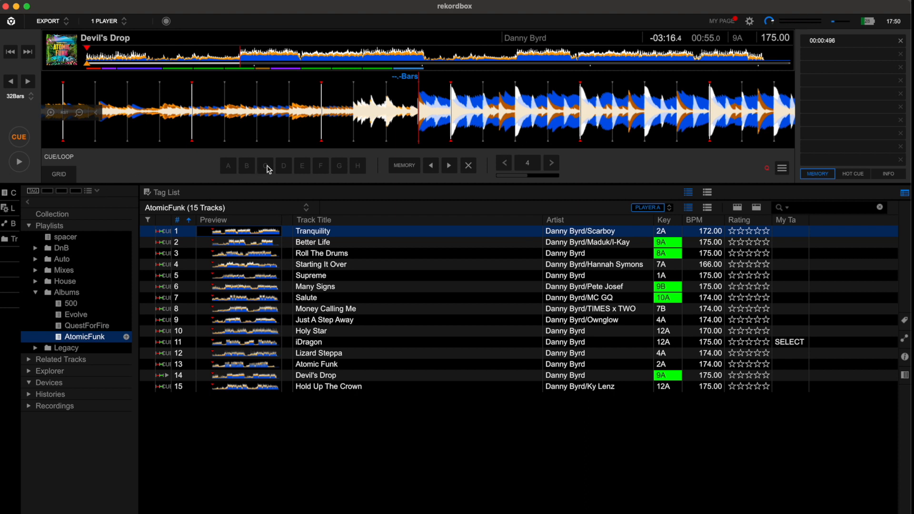
{"action": "left_click", "coordinate": [283, 167]}
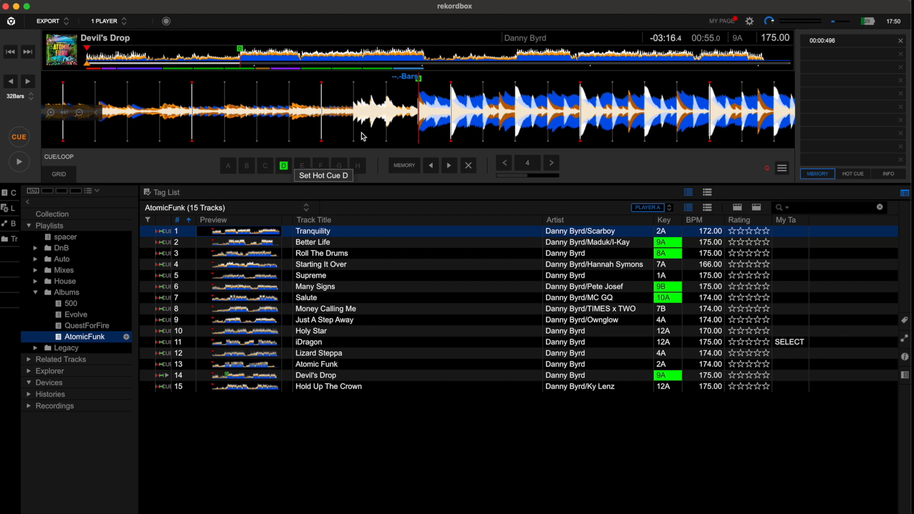
{"action": "left_click", "coordinate": [65, 175]}
{"action": "left_click", "coordinate": [89, 168]}
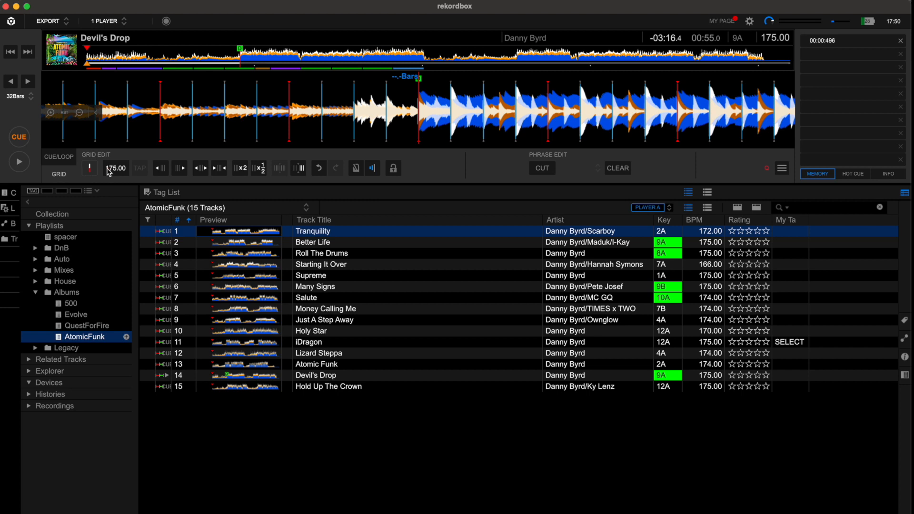
- Load Hold Up The Crown and, in its place, Atomic Funk into the player
{"action": "double_click", "coordinate": [355, 385]}
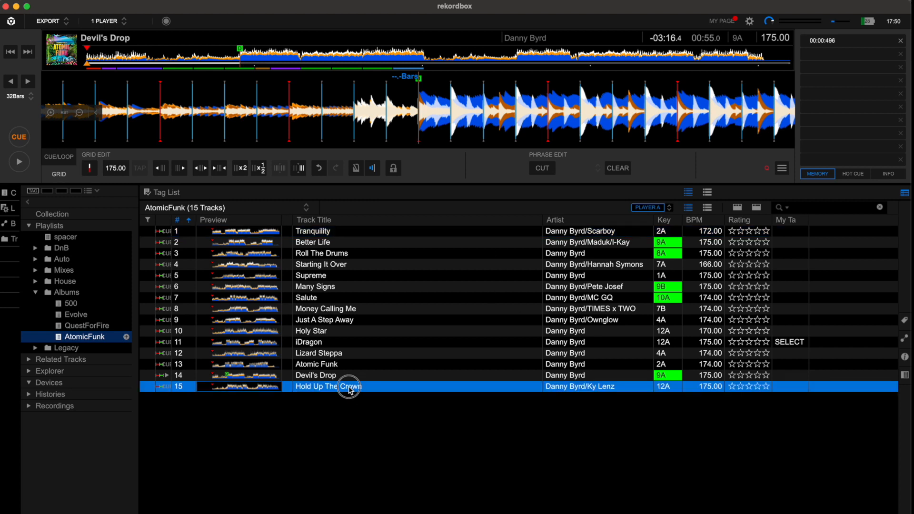
{"action": "double_click", "coordinate": [315, 364]}
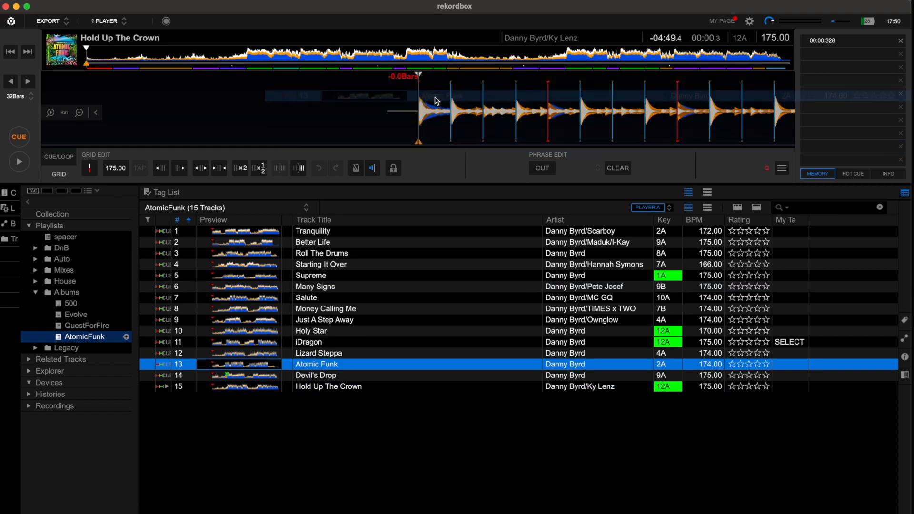
{"action": "left_click_drag", "start_coordinate": [488, 105], "coordinate": [457, 116]}
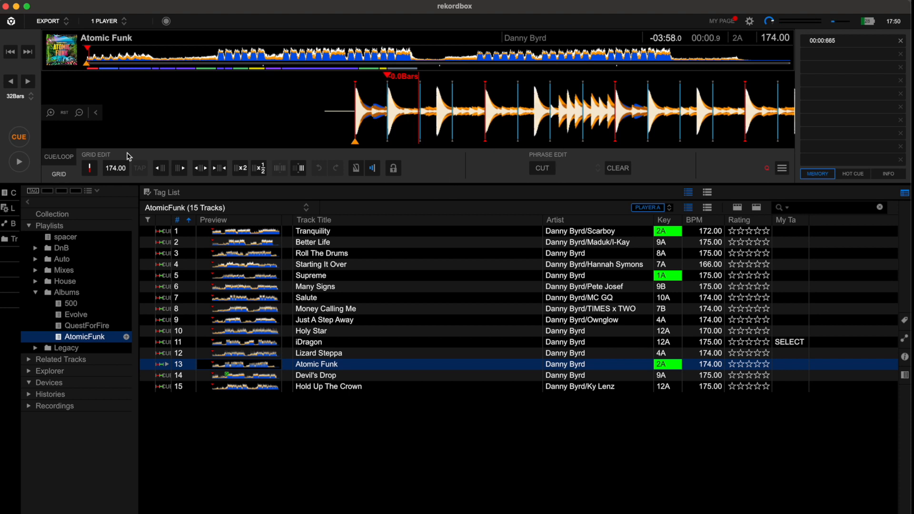
- Audition the first drop of Atomic Funk and compare the beats with the grid's downbeats
{"action": "left_click", "coordinate": [218, 57]}
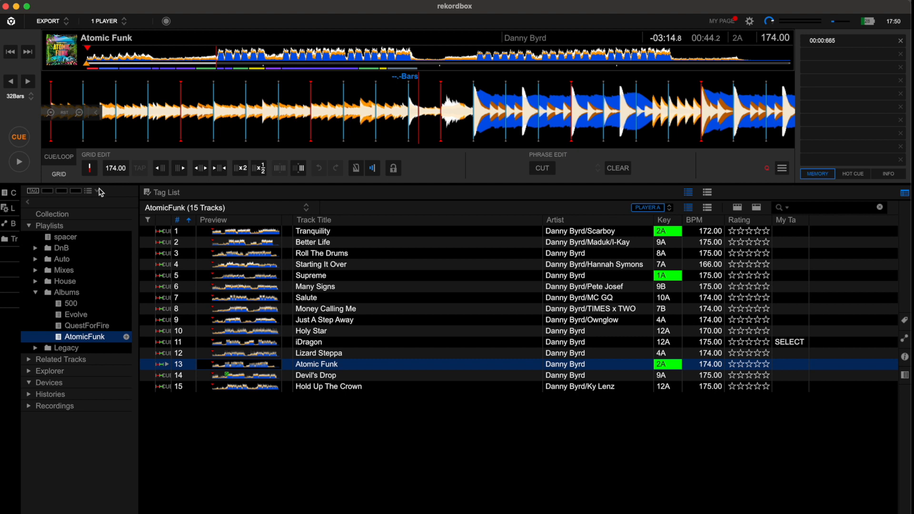
{"action": "key", "text": "space"}
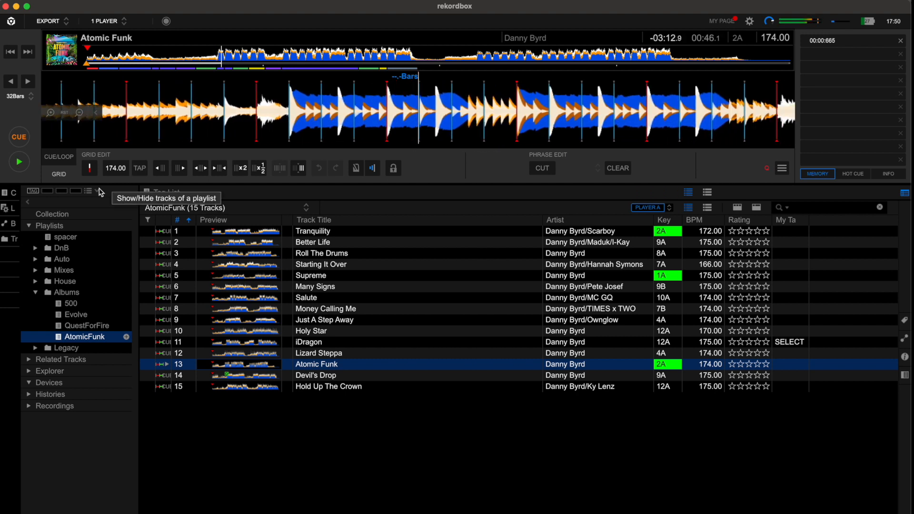
{"action": "key", "text": "space"}
{"action": "left_click_drag", "start_coordinate": [233, 114], "coordinate": [519, 115]}
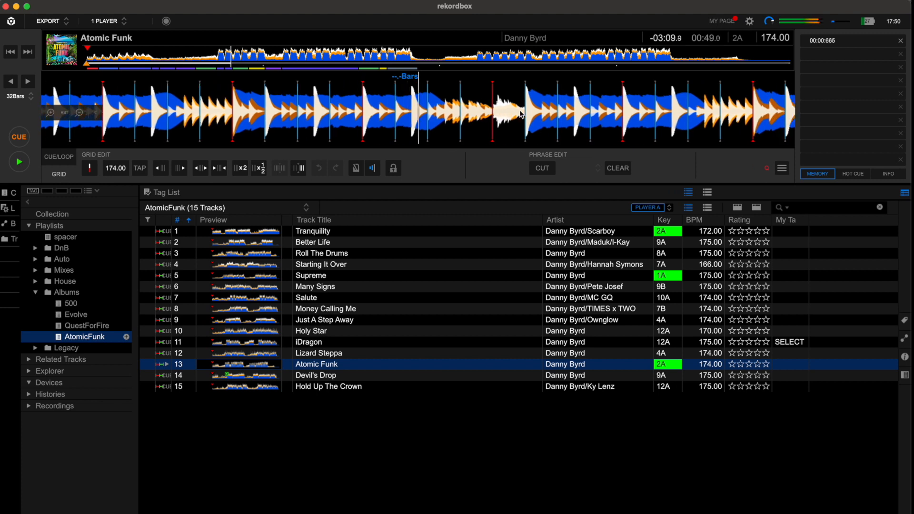
{"action": "key", "text": "space"}
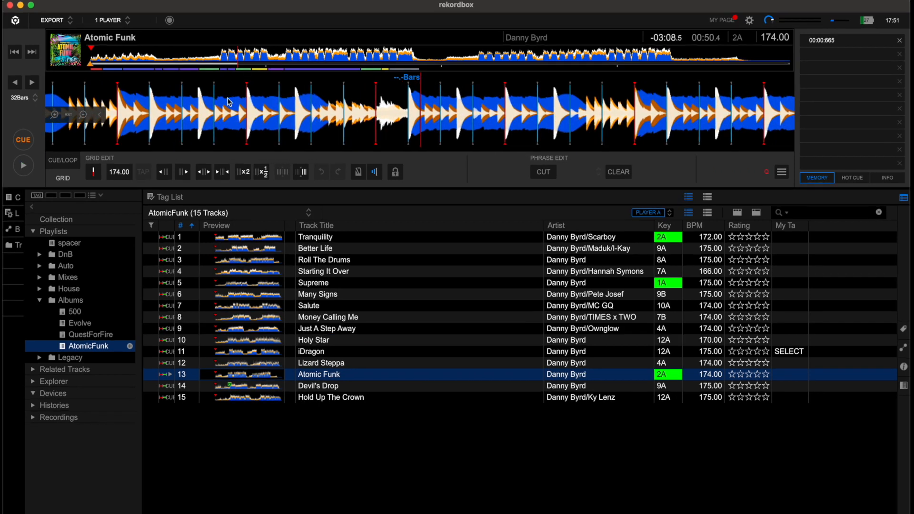
- Set Hot Cue D on Atomic Funk at the downbeat just before the first drop, at 00:44.2–00:44.4
{"action": "left_click", "coordinate": [219, 58]}
{"action": "left_click_drag", "start_coordinate": [626, 137], "coordinate": [538, 138]}
{"action": "left_click", "coordinate": [57, 162]}
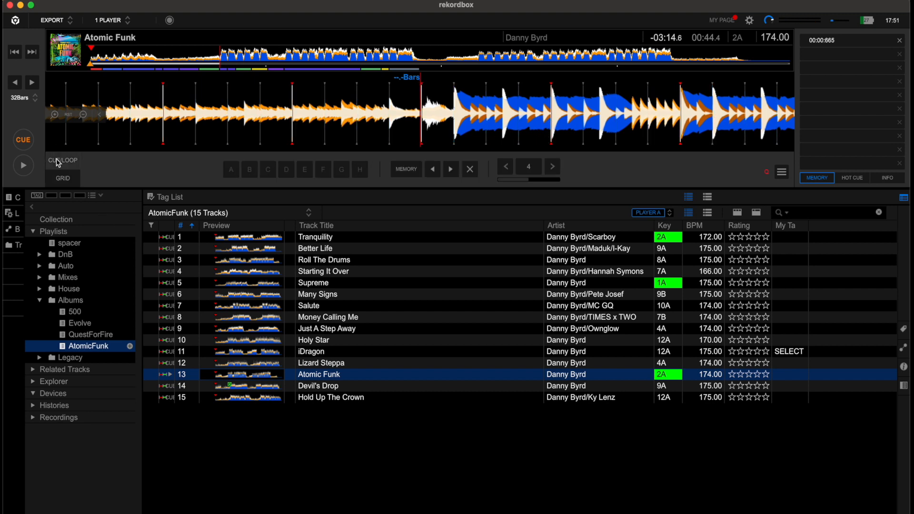
{"action": "left_click", "coordinate": [286, 170]}
{"action": "left_click", "coordinate": [325, 388]}
{"action": "left_click", "coordinate": [322, 378]}
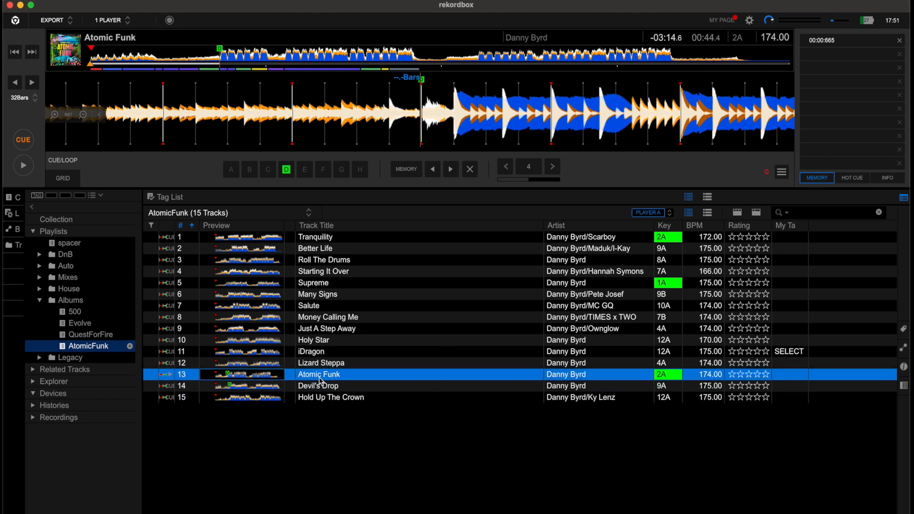
{"action": "left_click", "coordinate": [319, 386]}
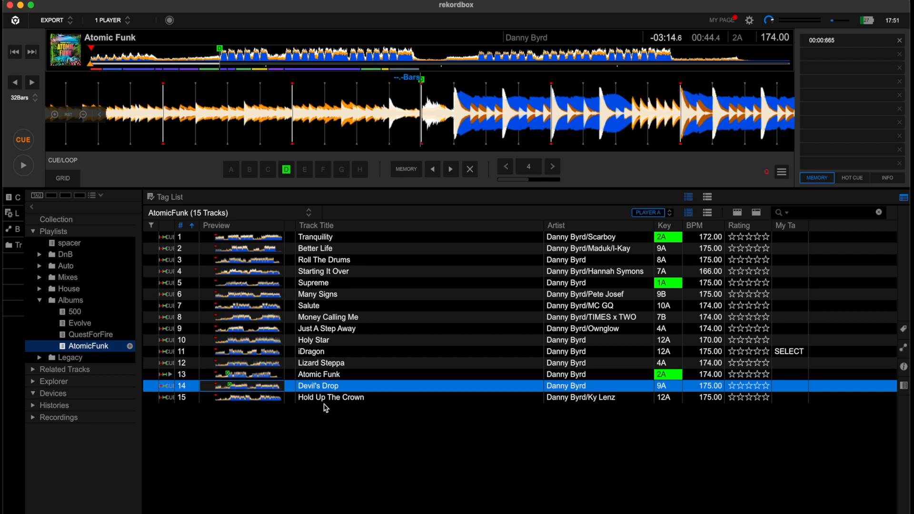
- Recall the memory cue at the start of Atomic Funk and place the current cue point on the first beat, at 00:00.3
{"action": "left_click", "coordinate": [94, 55]}
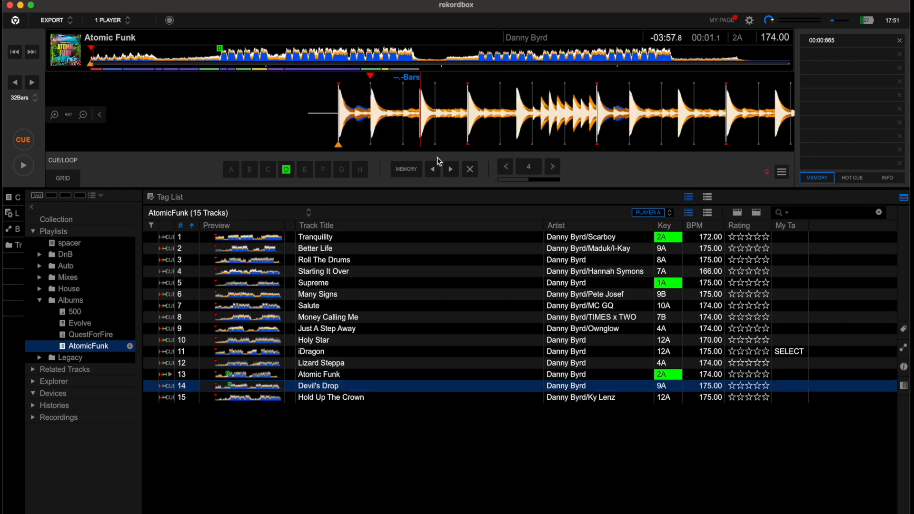
{"action": "left_click", "coordinate": [433, 170]}
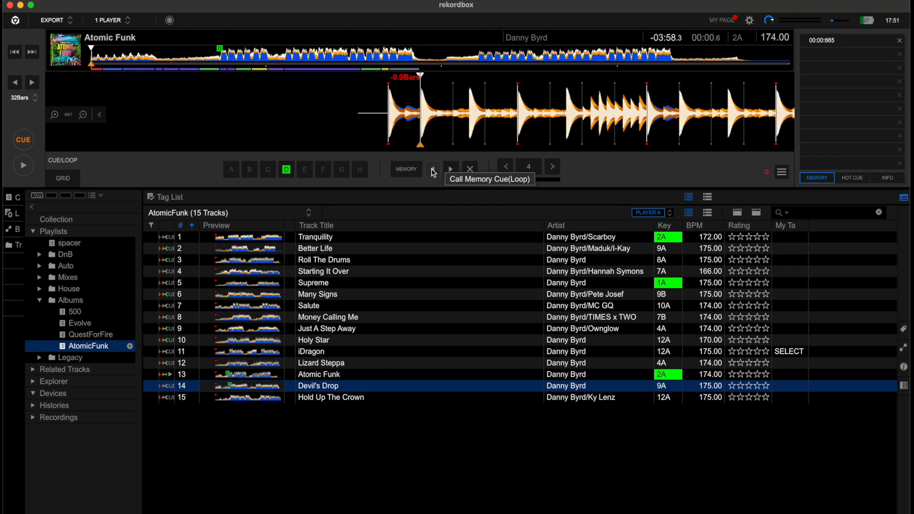
{"action": "left_click", "coordinate": [433, 170]}
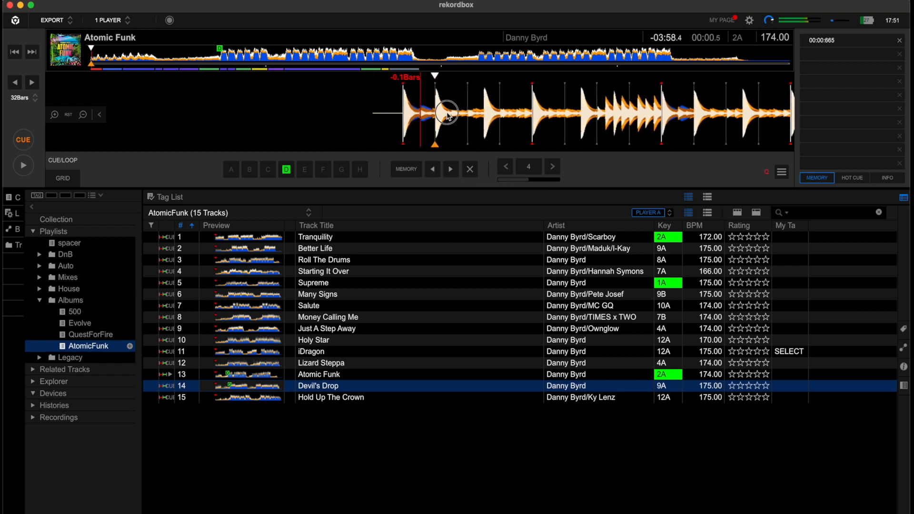
{"action": "left_click", "coordinate": [33, 142]}
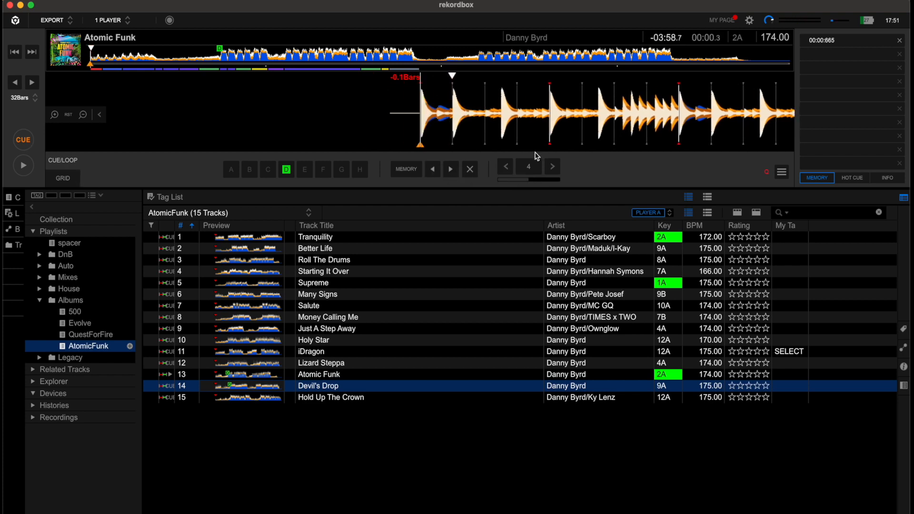
{"action": "left_click_drag", "start_coordinate": [518, 116], "coordinate": [483, 118]}
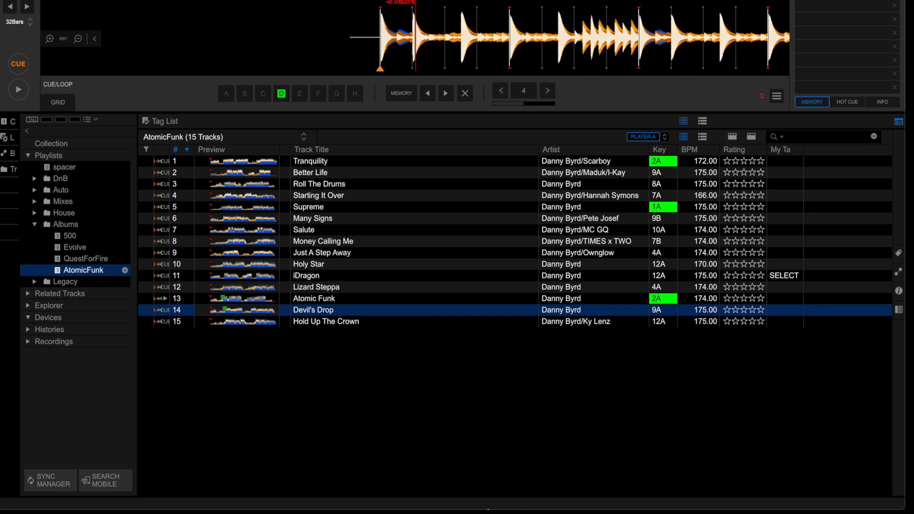
- Switch to the RekordBoxer automation app
{"action": "mouse_move", "coordinate": [614, 485]}
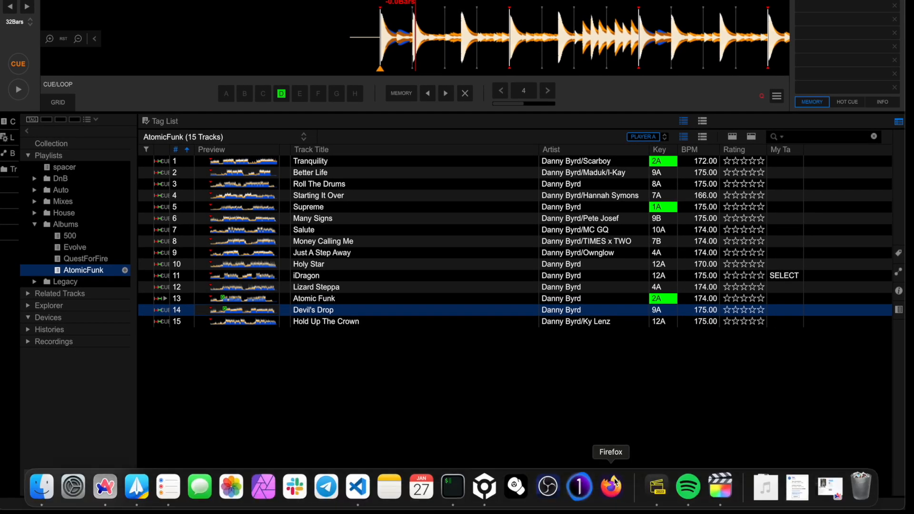
{"action": "left_click", "coordinate": [517, 486]}
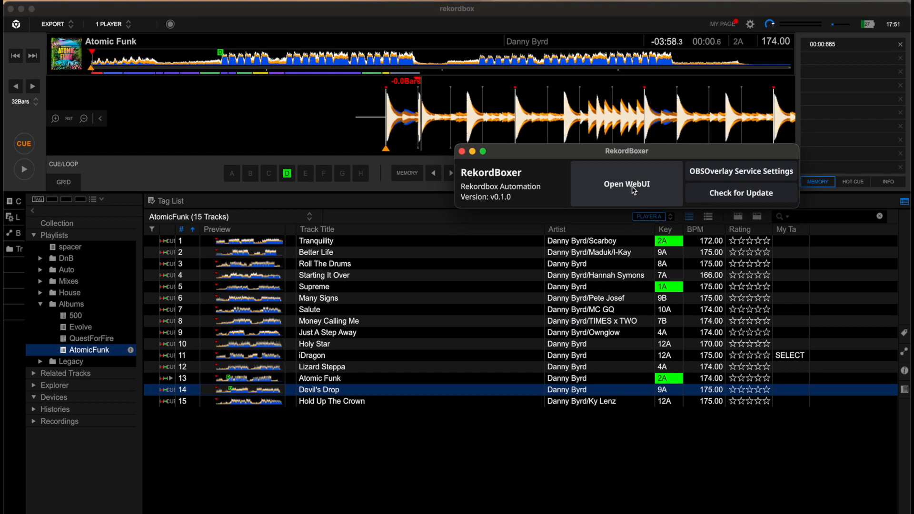
- Open RekordBoxer's WebUI and change the current track selection to the AtomicFunk playlist
{"action": "left_click", "coordinate": [627, 120]}
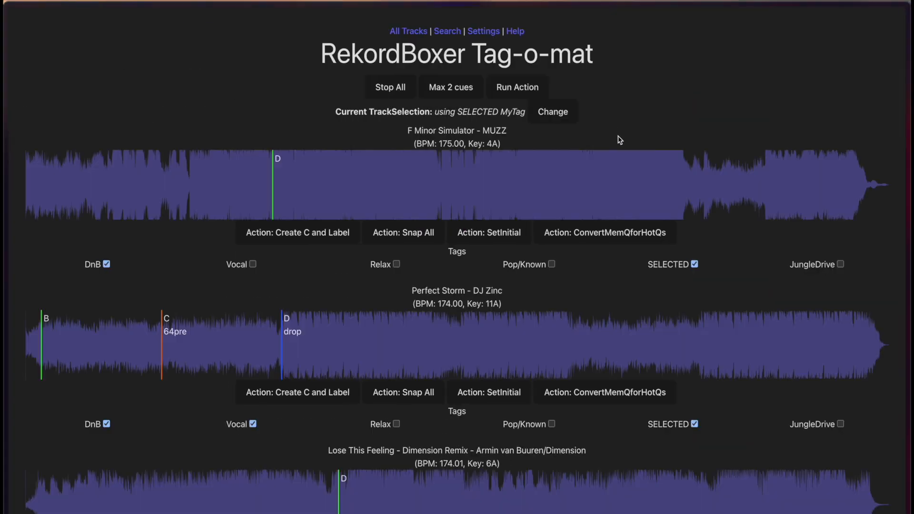
{"action": "left_click_drag", "start_coordinate": [336, 112], "coordinate": [428, 107]}
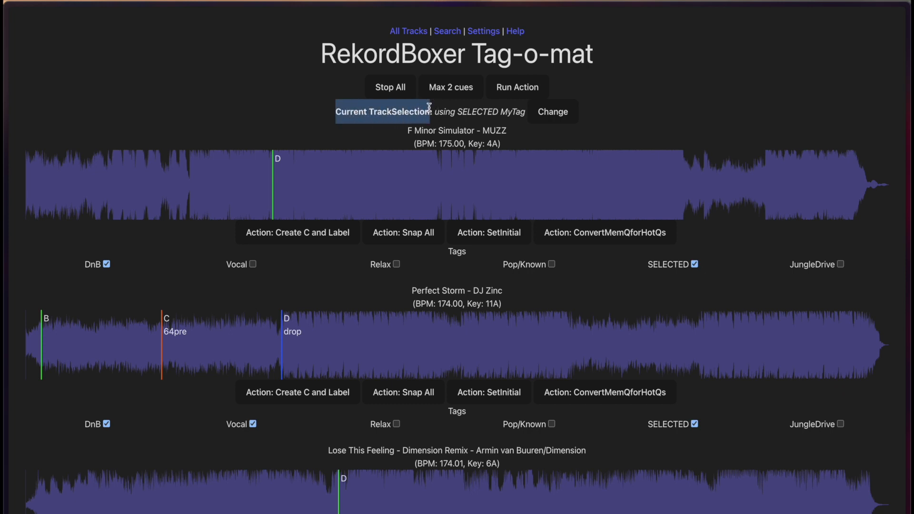
{"action": "left_click", "coordinate": [555, 117]}
{"action": "type", "text": "AtomicFu"}
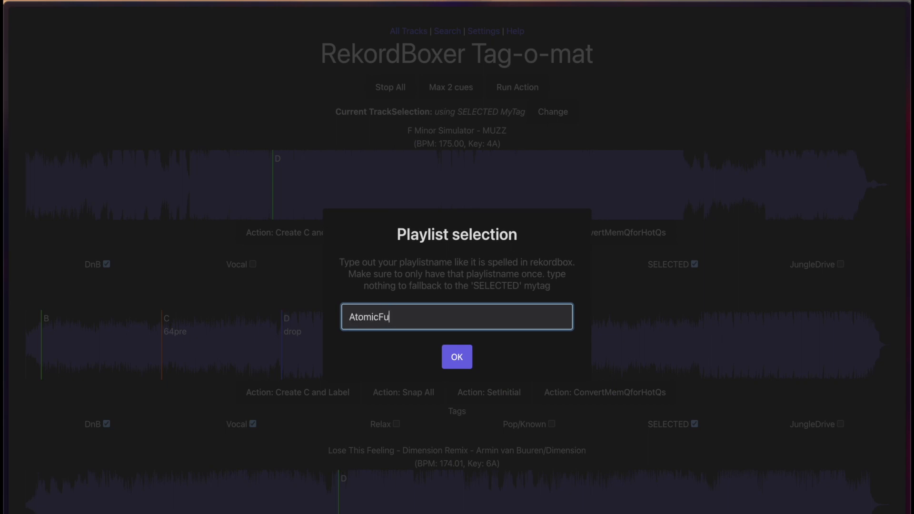
{"action": "key", "text": "Return"}
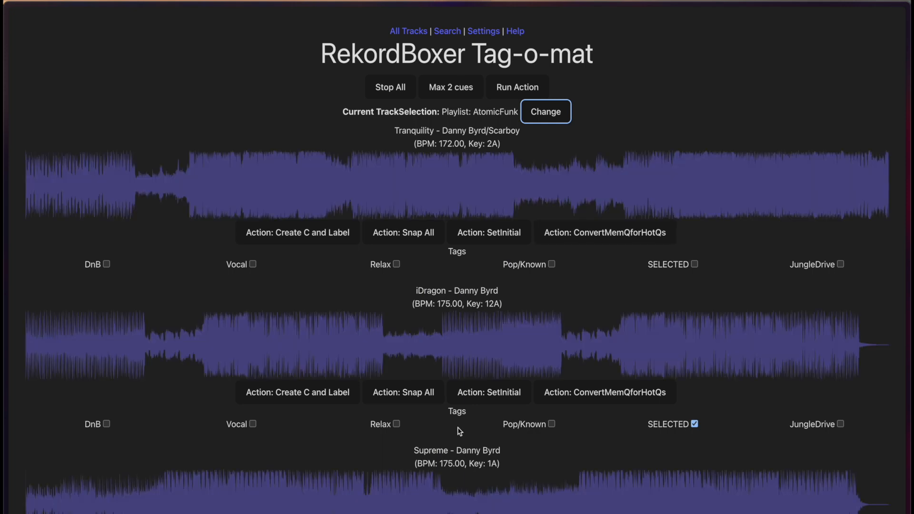
- Preview Tranquility and iDragon by playing each from its waveform and stopping it again
{"action": "scroll", "coordinate": [461, 367], "scroll_direction": "down", "scroll_amount": 10}
{"action": "scroll", "coordinate": [307, 275], "scroll_direction": "up", "scroll_amount": 10}
{"action": "left_click", "coordinate": [335, 186]}
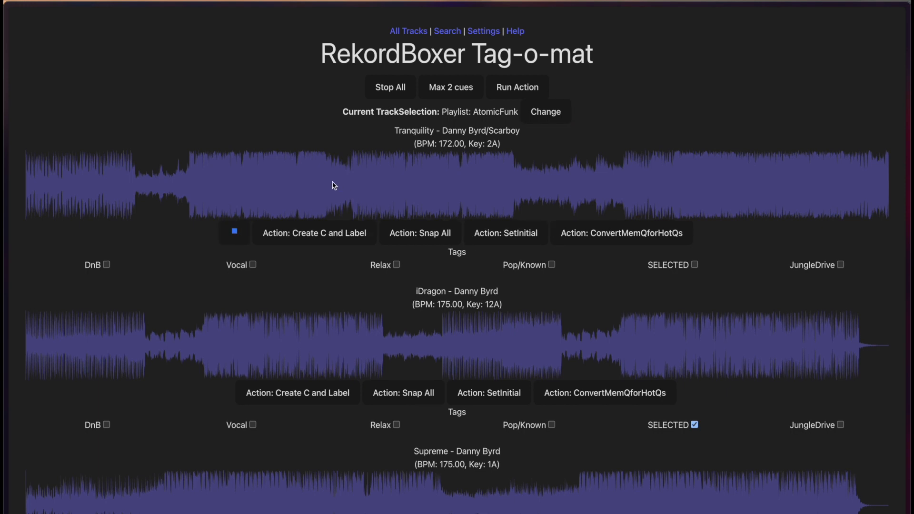
{"action": "left_click", "coordinate": [234, 231]}
{"action": "left_click", "coordinate": [256, 348]}
{"action": "left_click", "coordinate": [234, 391]}
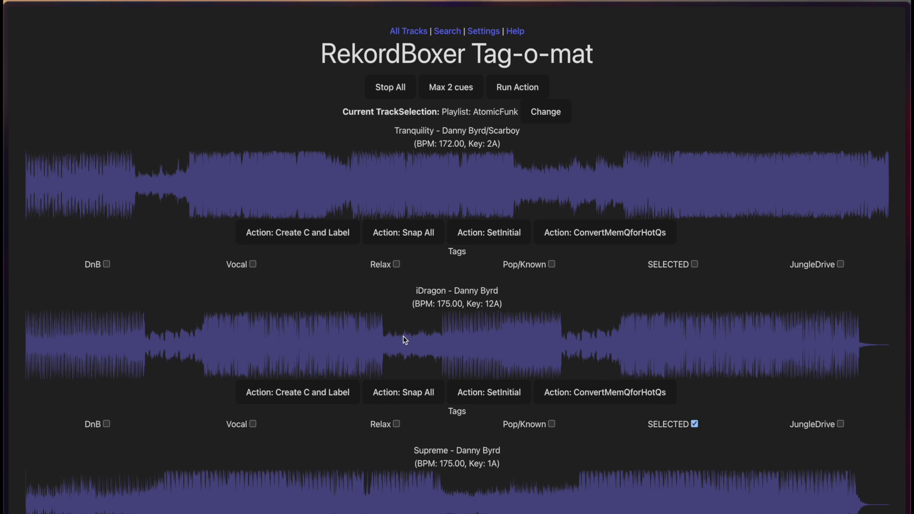
- Tag the tracks Tranquility and iDragon as DnB
{"action": "scroll", "coordinate": [484, 328], "scroll_direction": "down", "scroll_amount": 2}
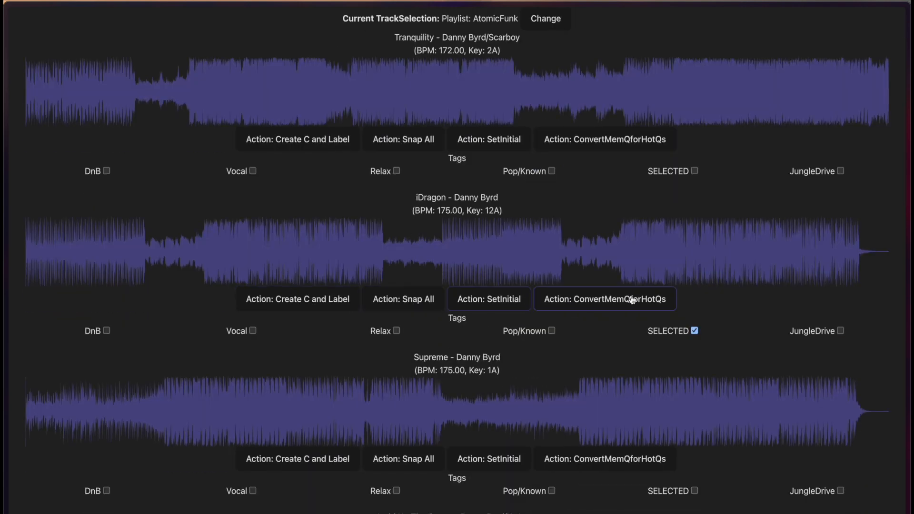
{"action": "scroll", "coordinate": [576, 423], "scroll_direction": "down", "scroll_amount": 4}
{"action": "scroll", "coordinate": [578, 426], "scroll_direction": "down", "scroll_amount": 4}
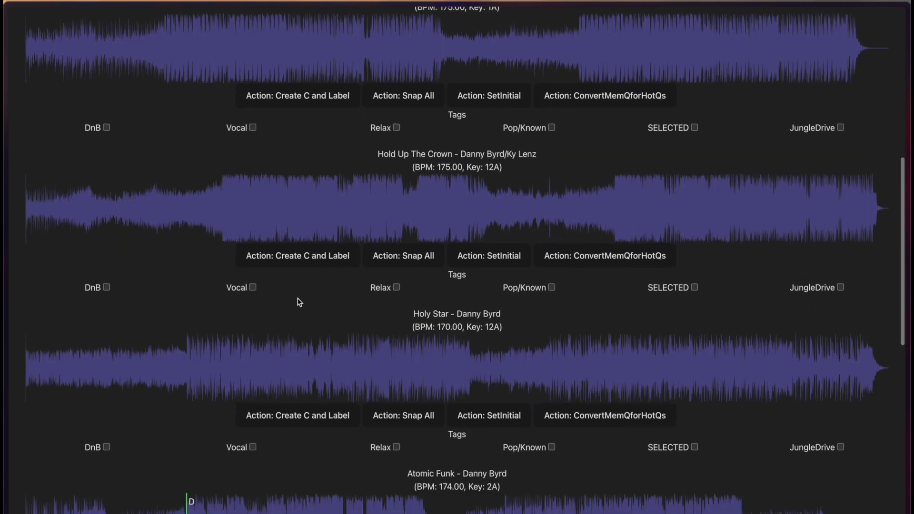
{"action": "scroll", "coordinate": [367, 276], "scroll_direction": "up", "scroll_amount": 10}
{"action": "scroll", "coordinate": [368, 276], "scroll_direction": "down", "scroll_amount": 1}
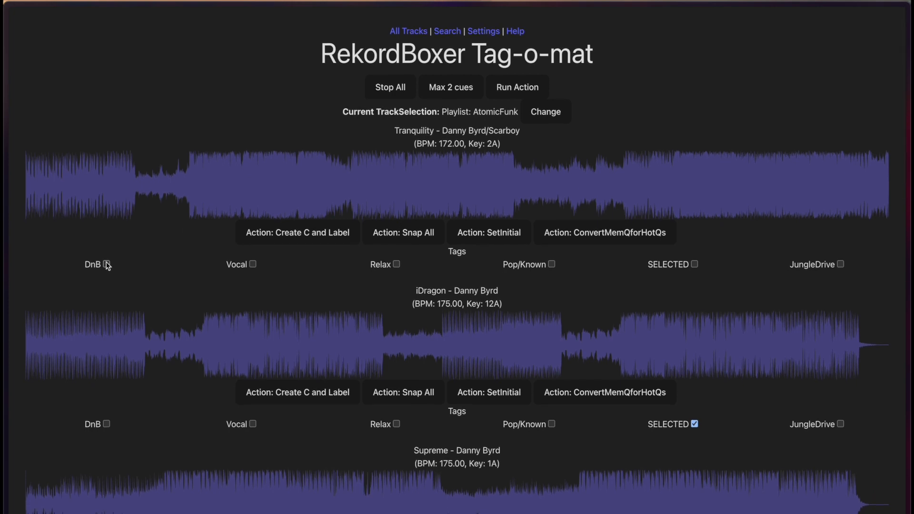
{"action": "left_click", "coordinate": [106, 423]}
{"action": "scroll", "coordinate": [531, 195], "scroll_direction": "down", "scroll_amount": 20}
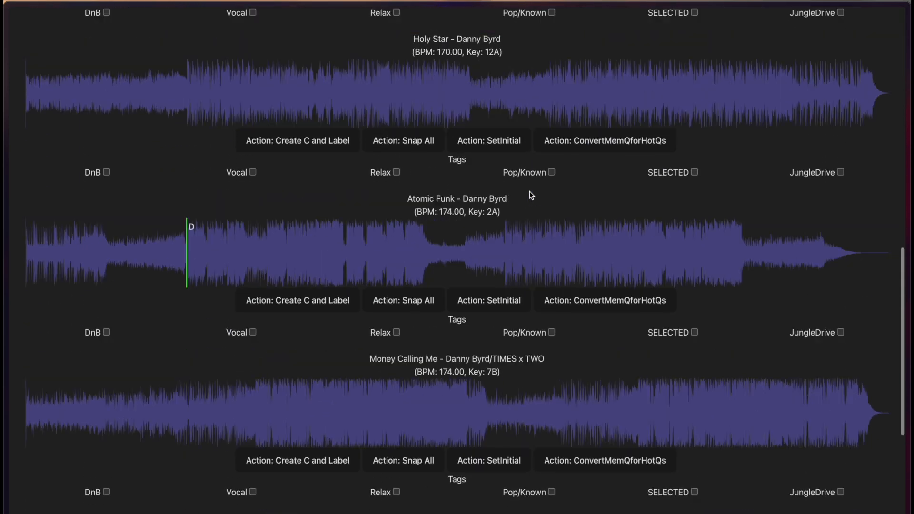
- Run the SetInitial action for all tracks in the AtomicFunk playlist and dismiss the result message
{"action": "scroll", "coordinate": [531, 195], "scroll_direction": "up", "scroll_amount": 20}
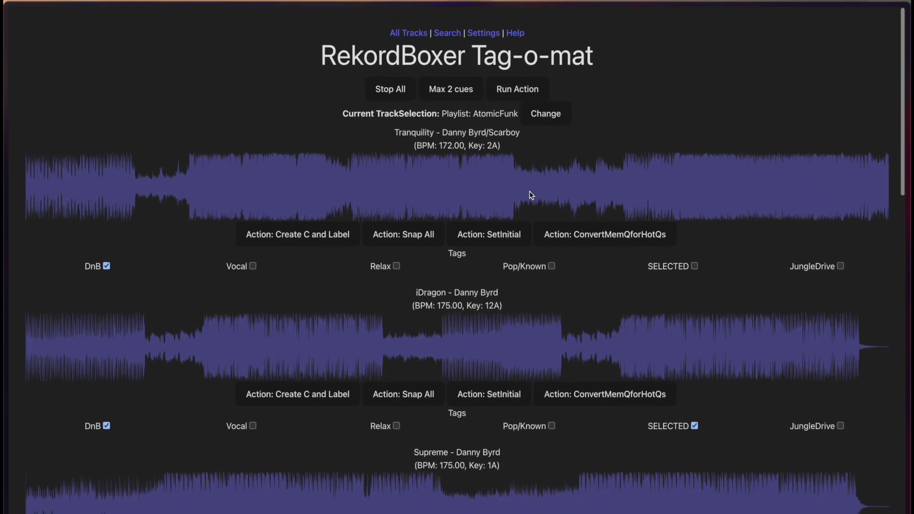
{"action": "left_click", "coordinate": [518, 88]}
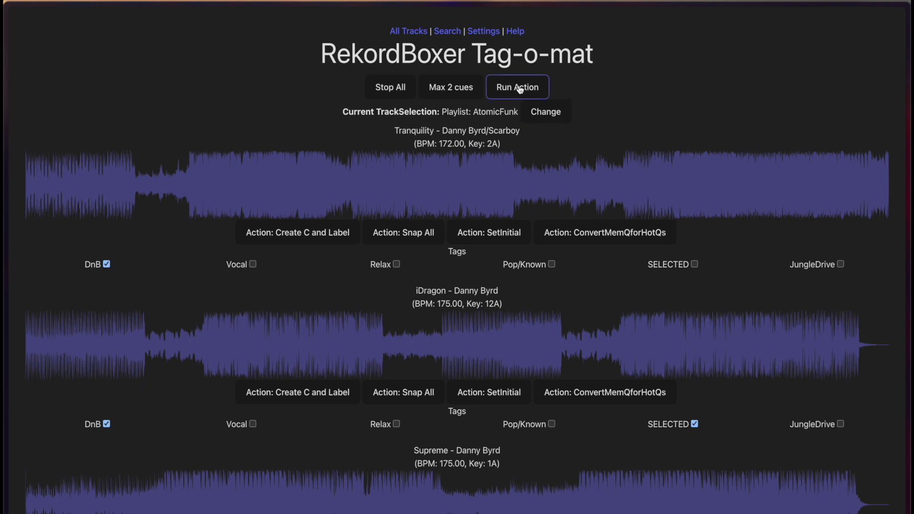
{"action": "left_click", "coordinate": [519, 89]}
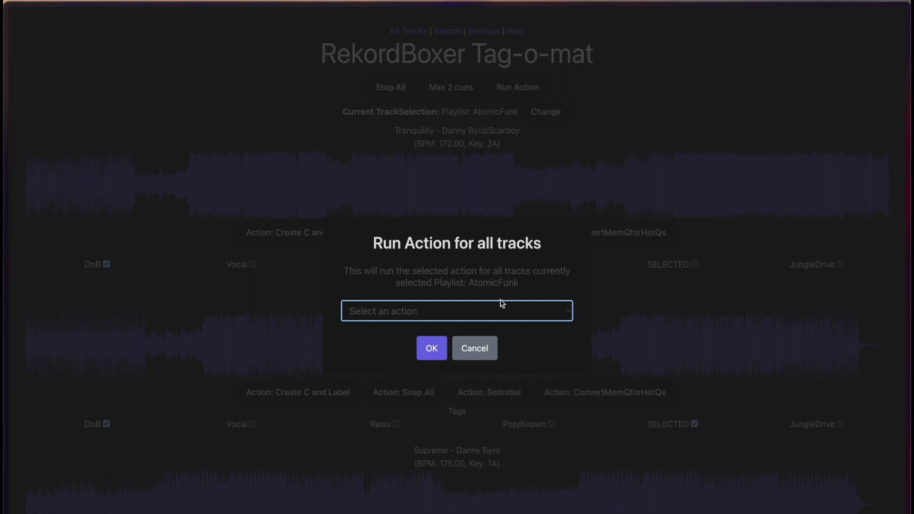
{"action": "left_click", "coordinate": [545, 312]}
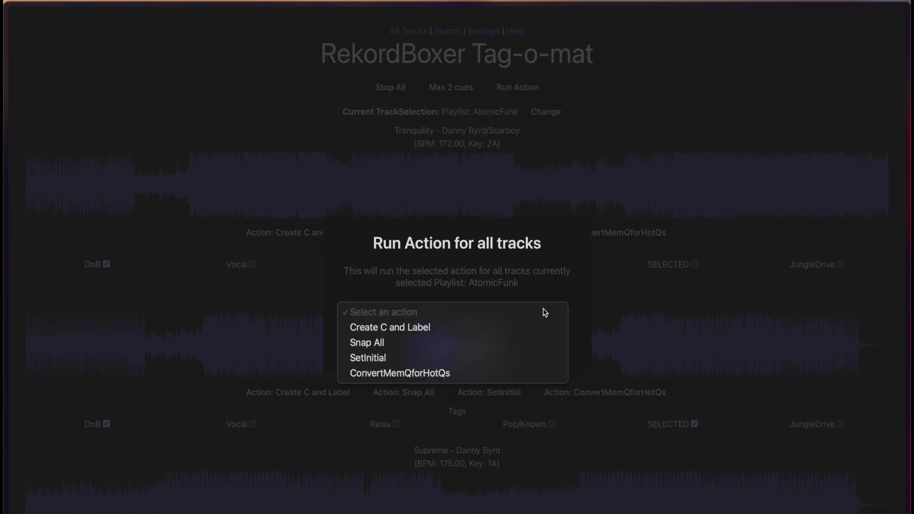
{"action": "left_click", "coordinate": [355, 360]}
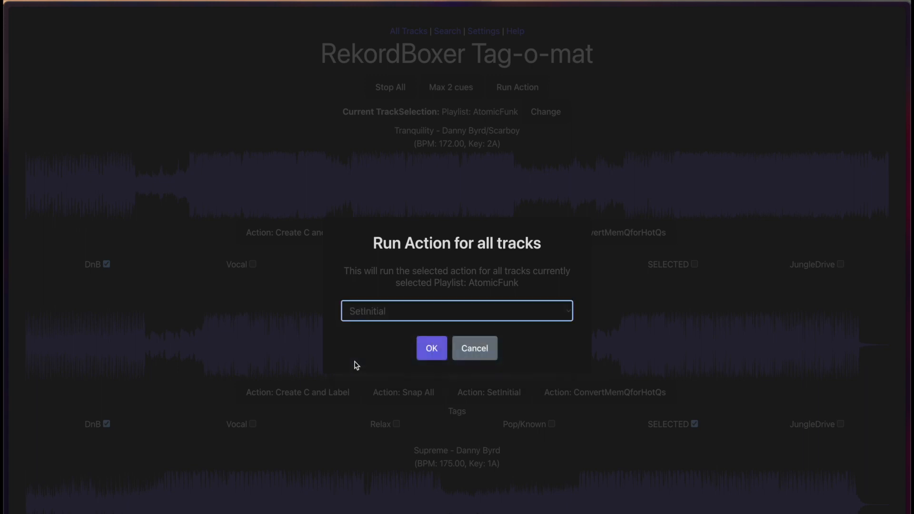
{"action": "left_click", "coordinate": [432, 353]}
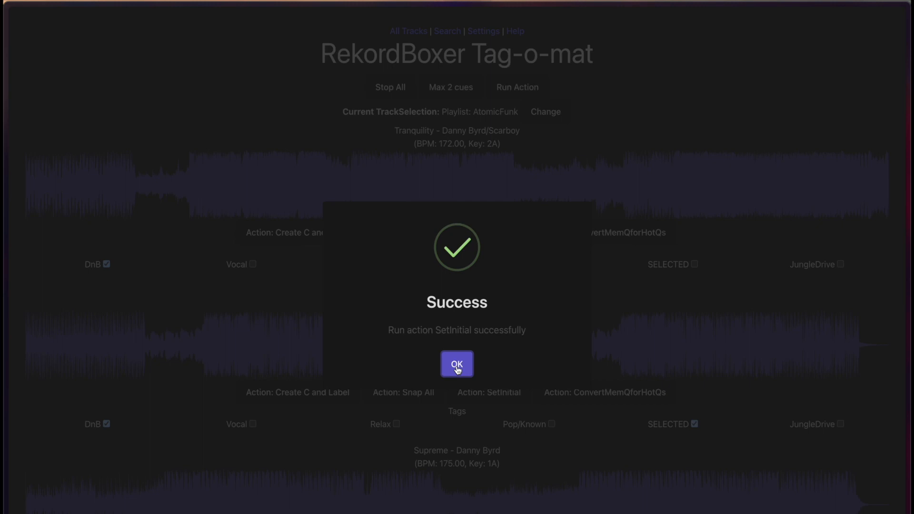
{"action": "left_click", "coordinate": [457, 366]}
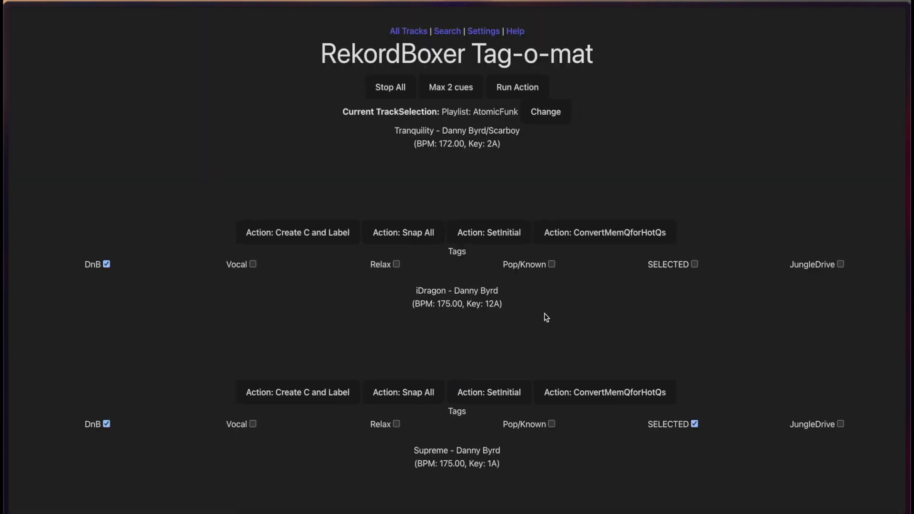
- Switch back to rekordbox and load Devil's Drop, followed by Atomic Funk, into the player to check their initial cue points
{"action": "key", "text": "ctrl+Right"}
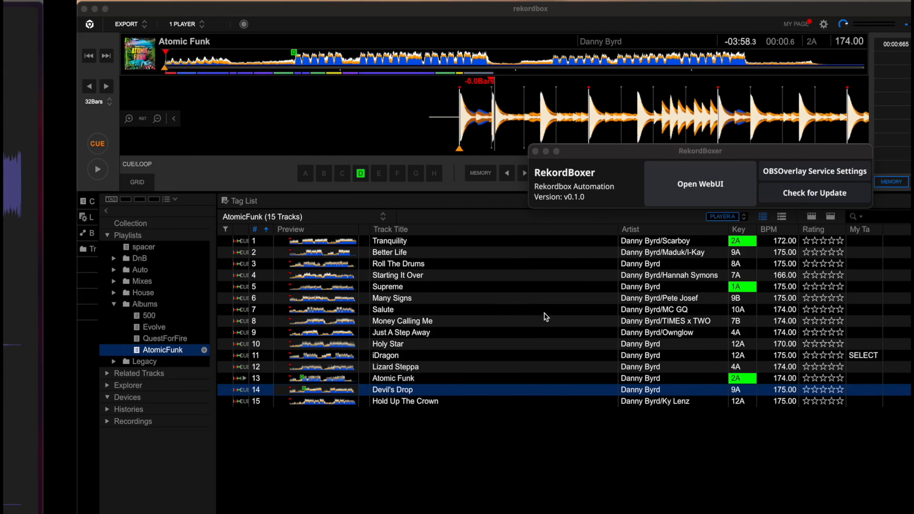
{"action": "left_click", "coordinate": [460, 469]}
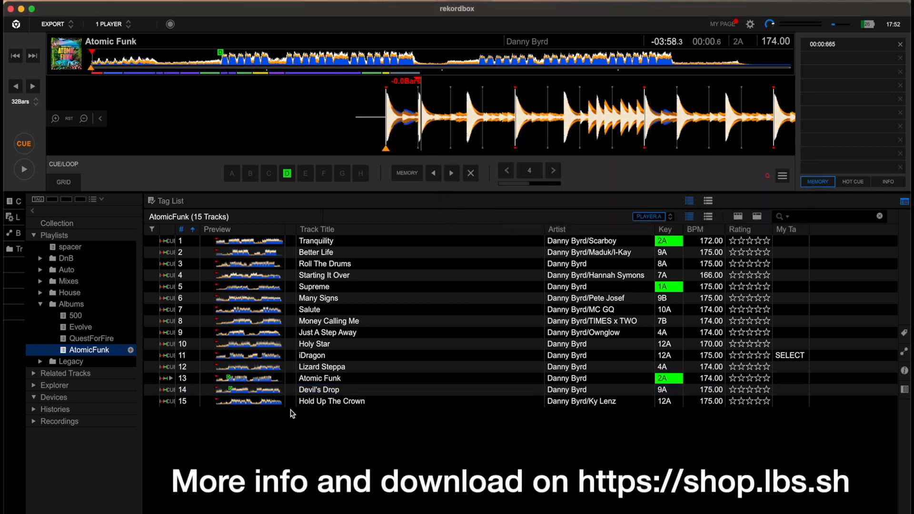
{"action": "left_click_drag", "start_coordinate": [314, 393], "coordinate": [452, 142]}
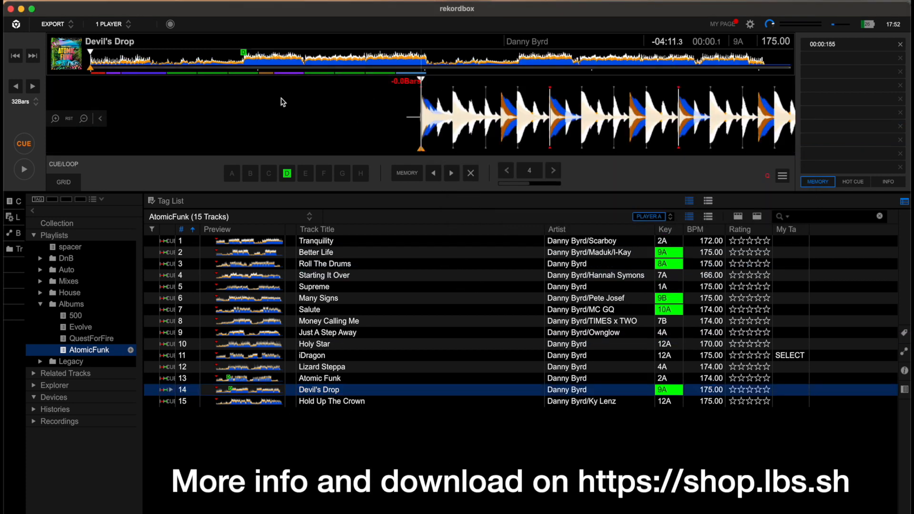
{"action": "left_click", "coordinate": [319, 379]}
{"action": "left_click_drag", "start_coordinate": [307, 383], "coordinate": [490, 137]}
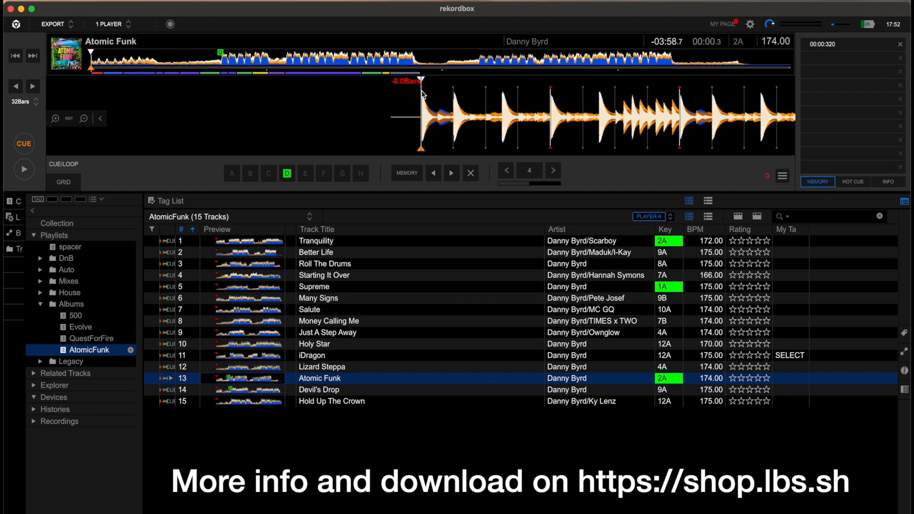